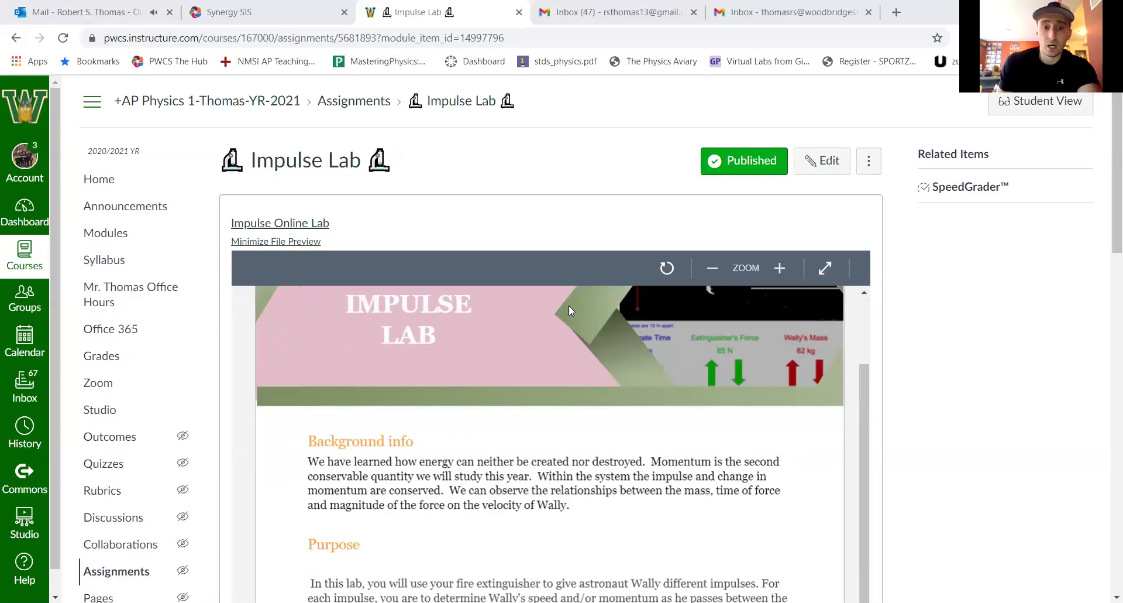
# Scroll the lab file down to Procedure and follow the step 1 Impulse Lab link
pyautogui.scroll(-3, 515, 465)
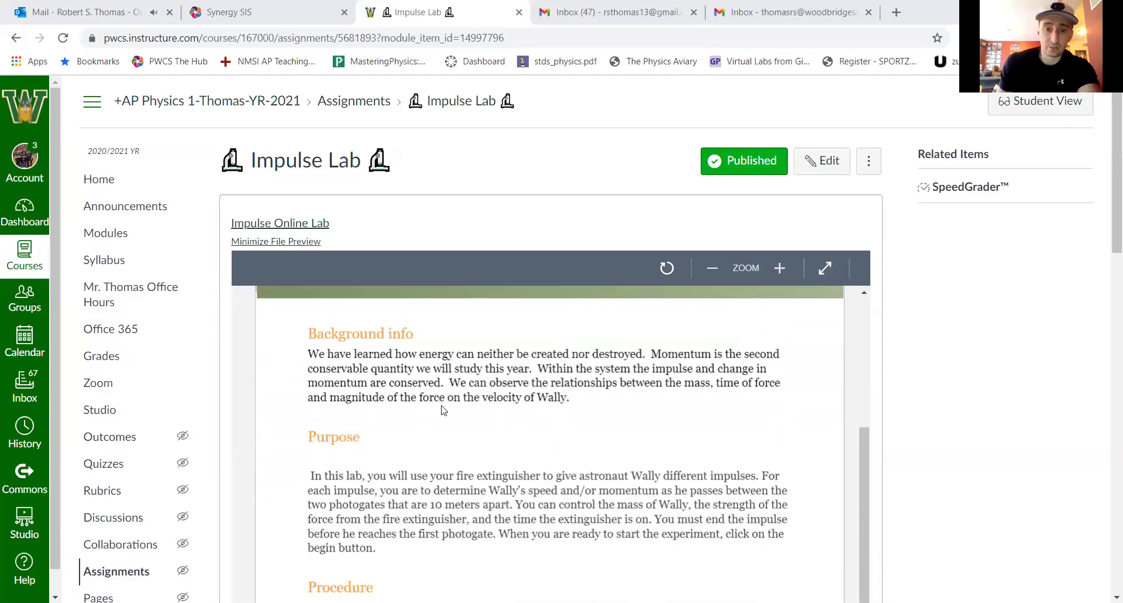
pyautogui.scroll(-2, 538, 480)
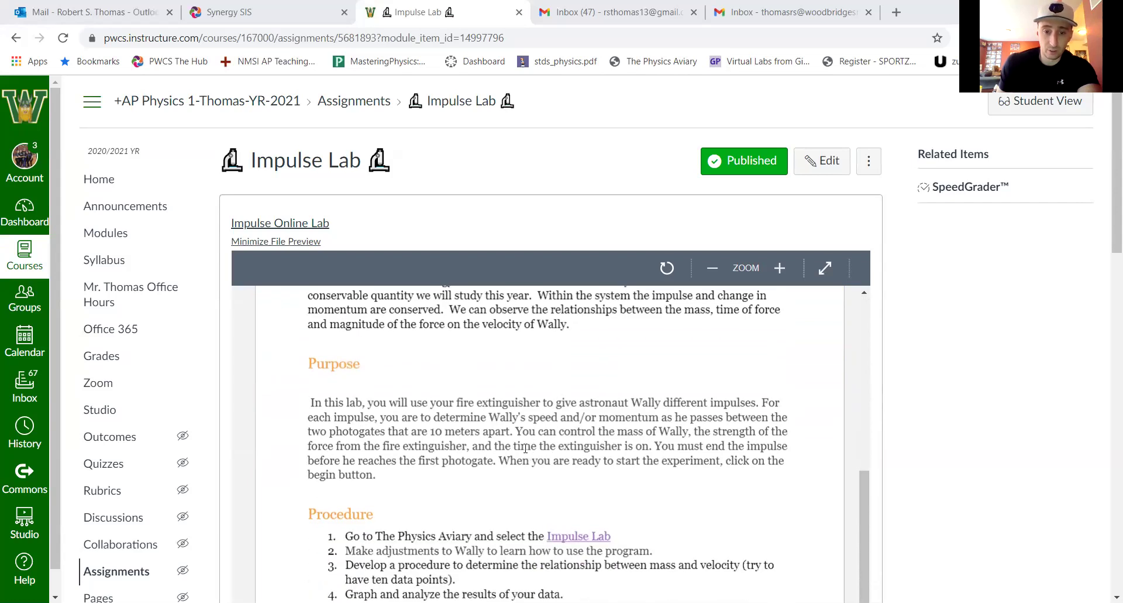
pyautogui.scroll(-1, 622, 456)
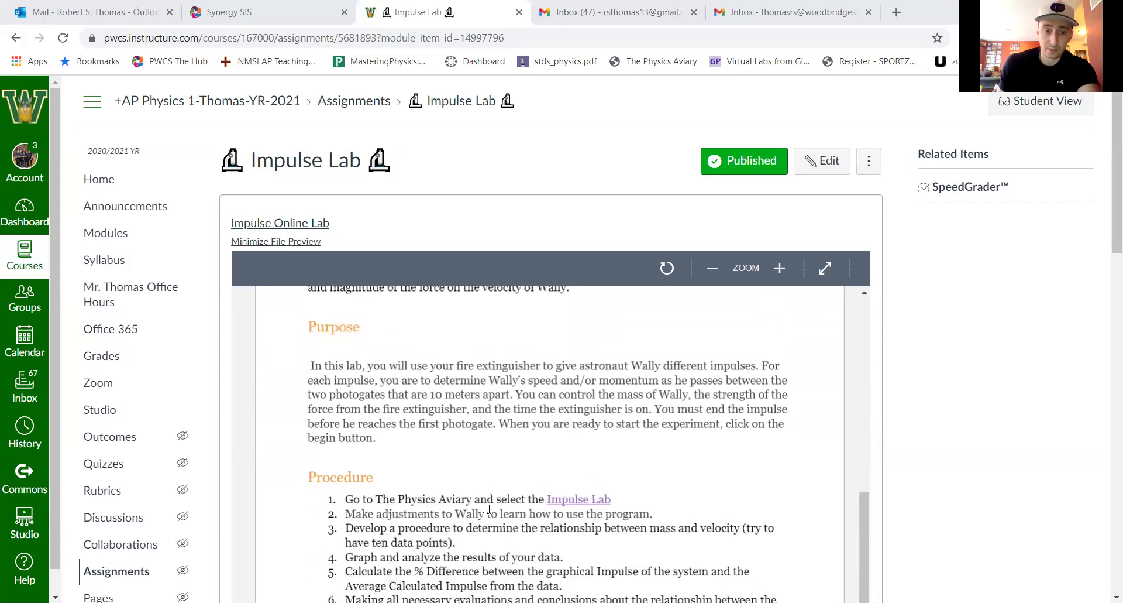
pyautogui.click(587, 491)
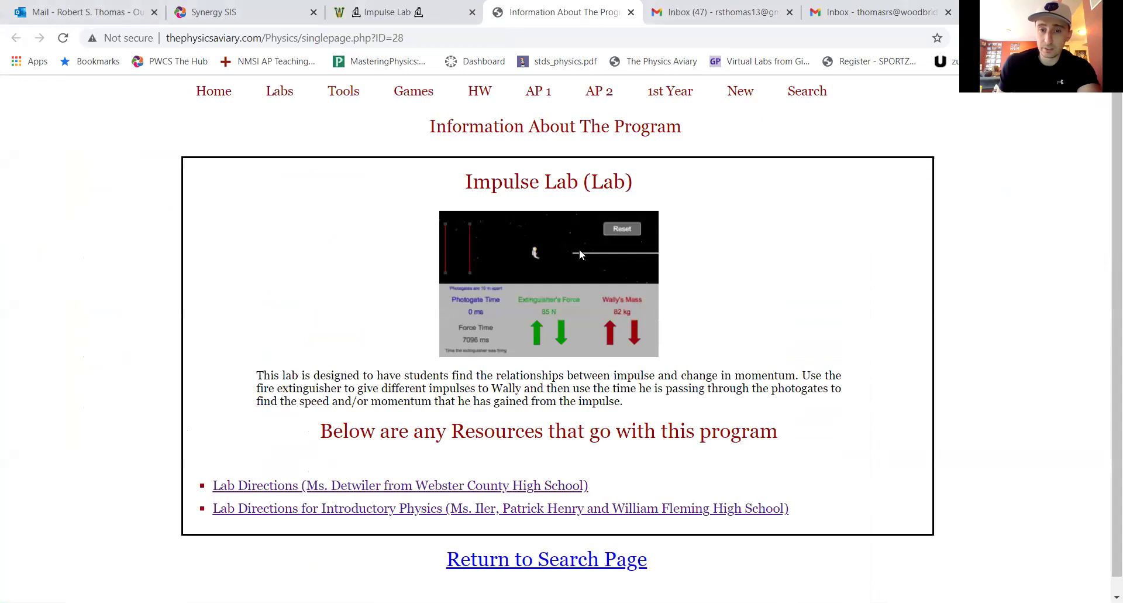
# Go from the preview image to the Impulse Lab program and Begin the simulation
pyautogui.click(498, 287)
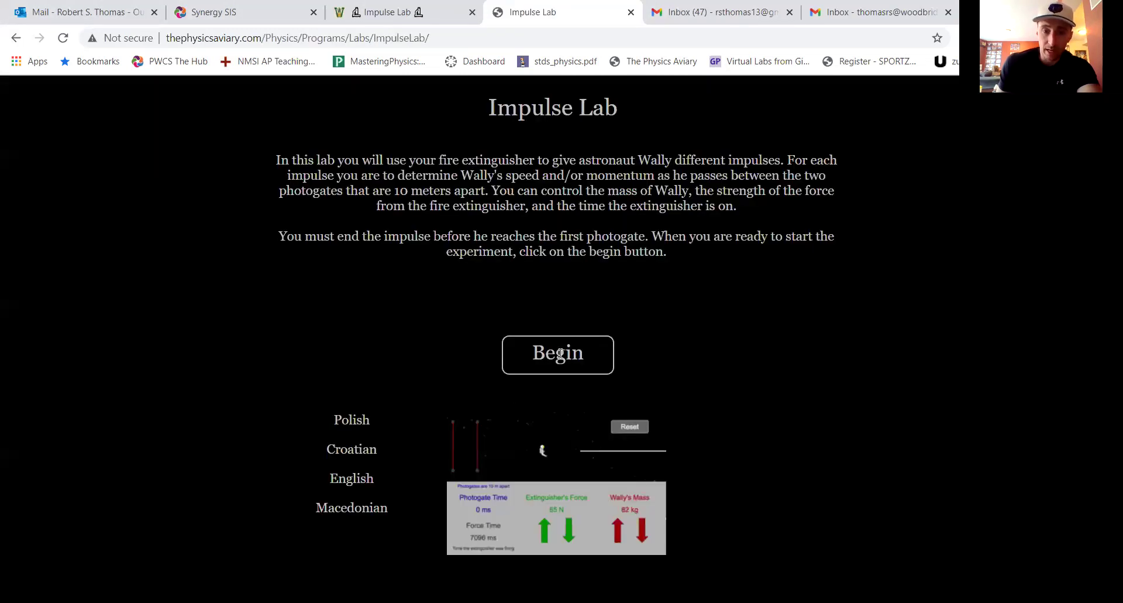
pyautogui.click(552, 372)
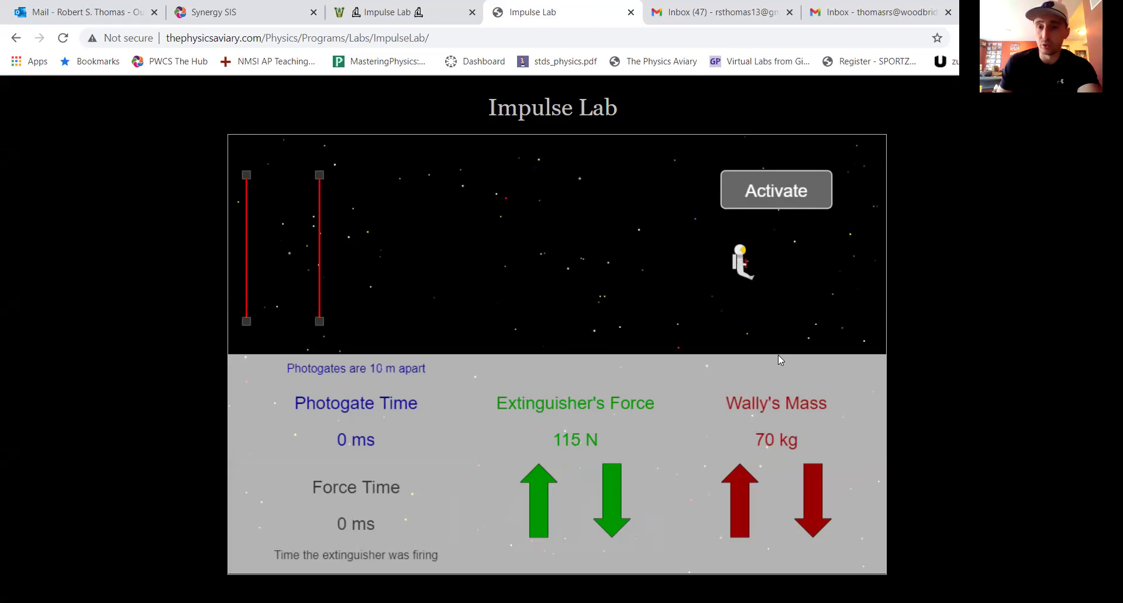
# Fire the 115 N extinguisher at 70 kg Wally for about five seconds
pyautogui.click(786, 201)
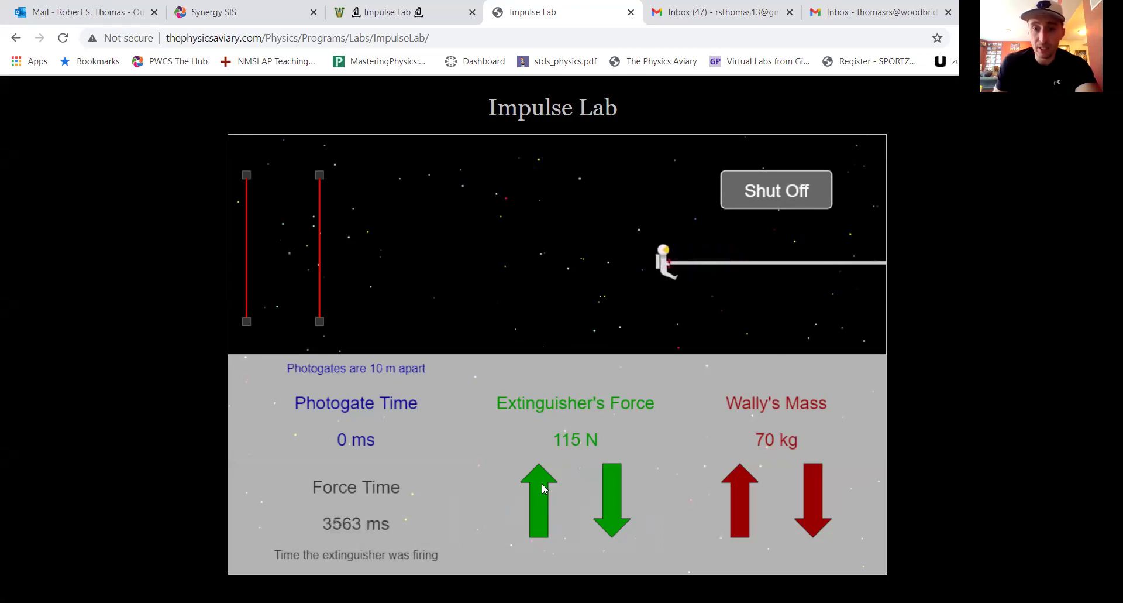
pyautogui.click(759, 195)
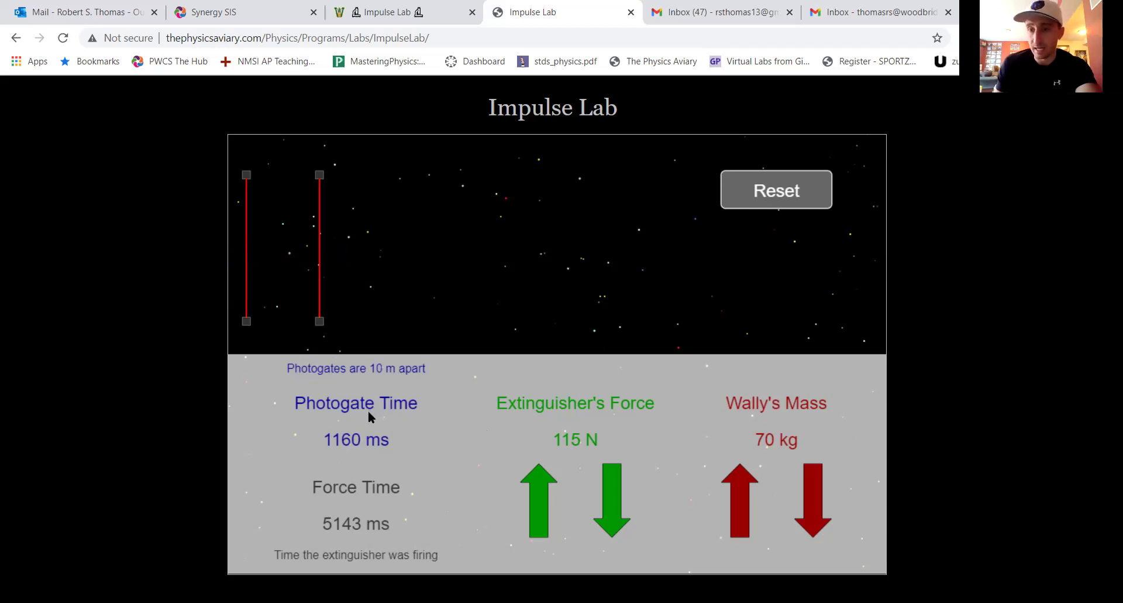
# Reset, raise force to 200 N, fire for about three seconds, then reset again
pyautogui.click(774, 186)
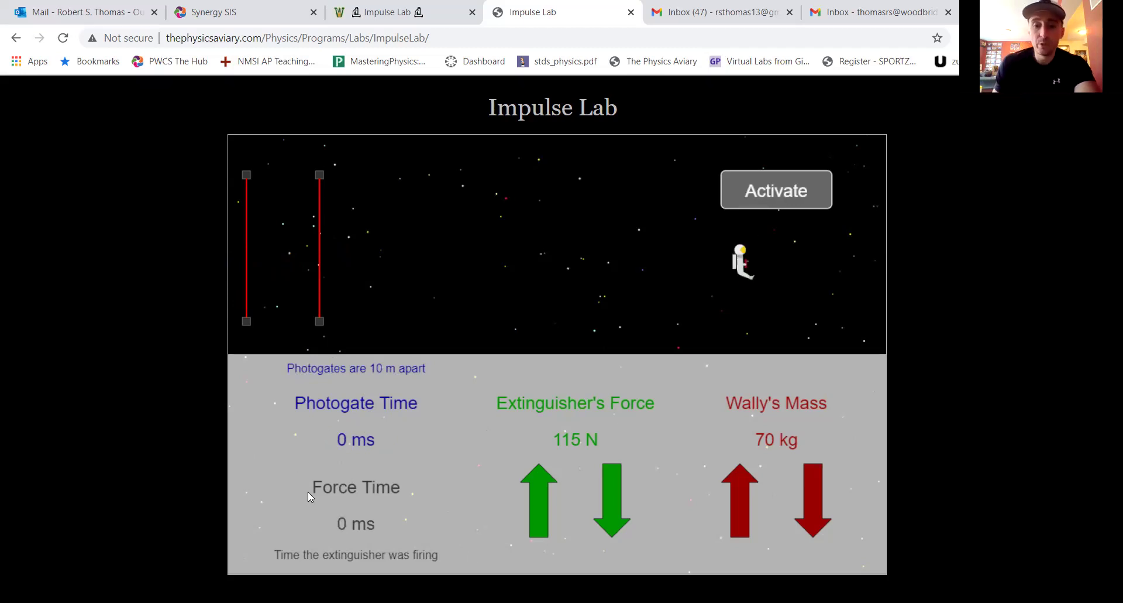
pyautogui.click(539, 488)
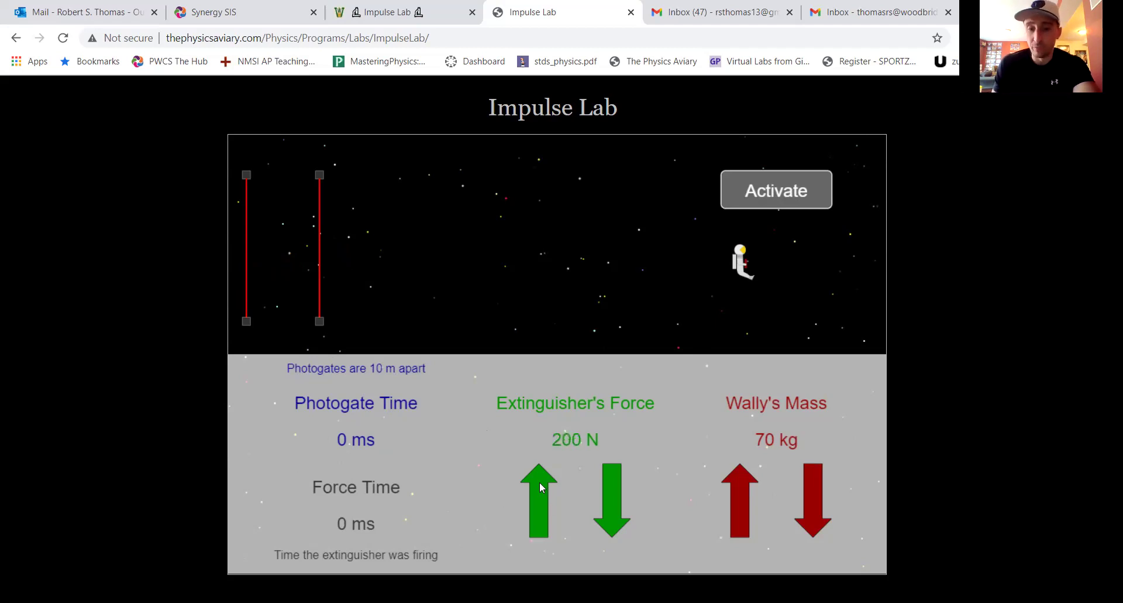
pyautogui.click(766, 197)
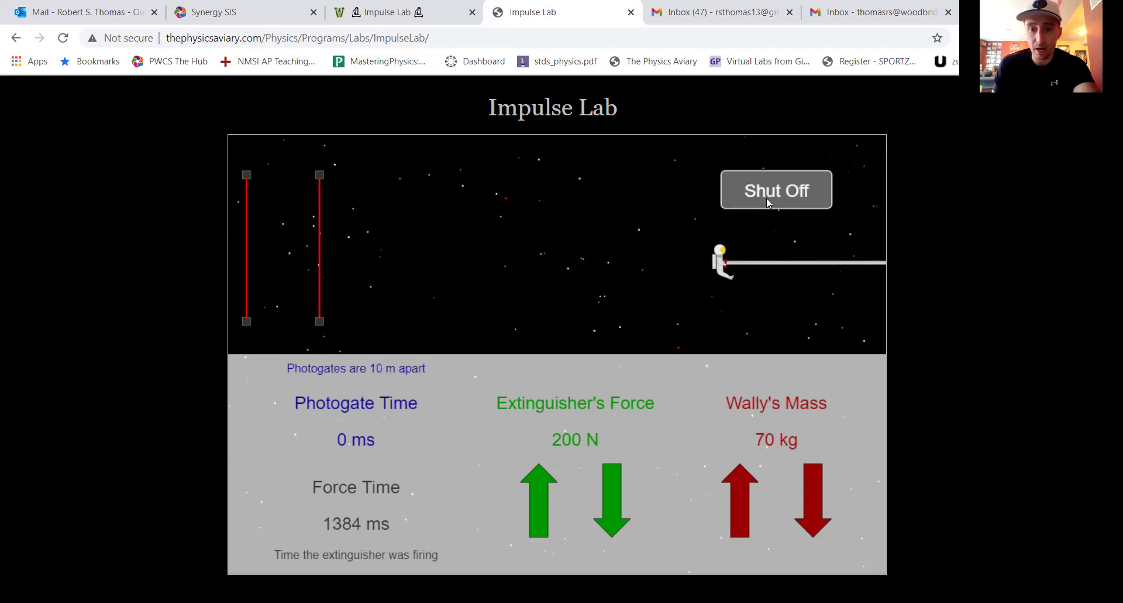
pyautogui.click(766, 197)
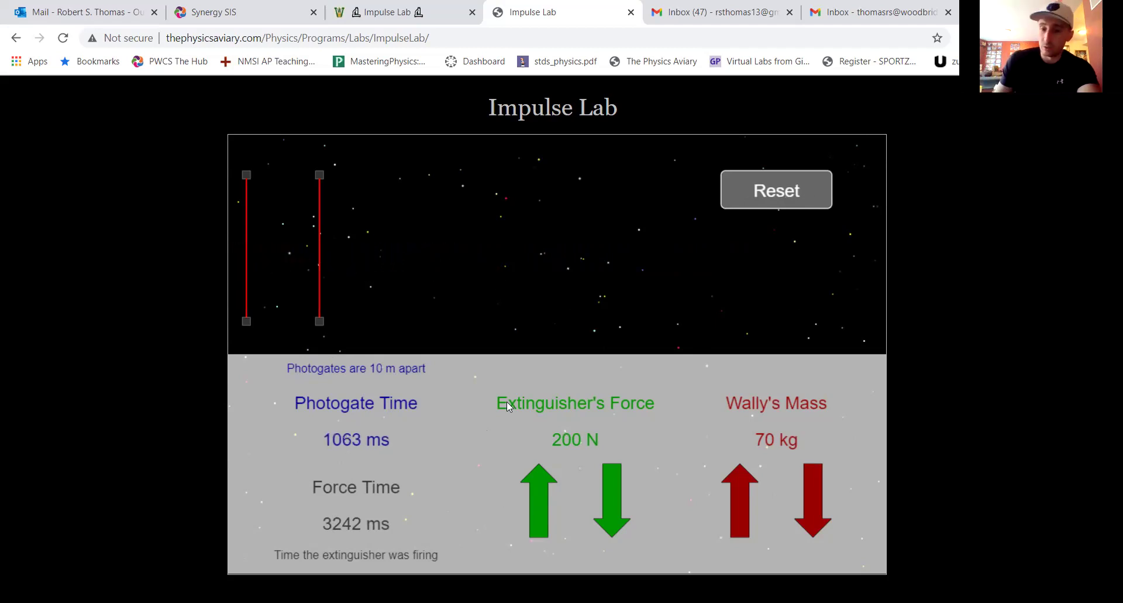
pyautogui.click(765, 179)
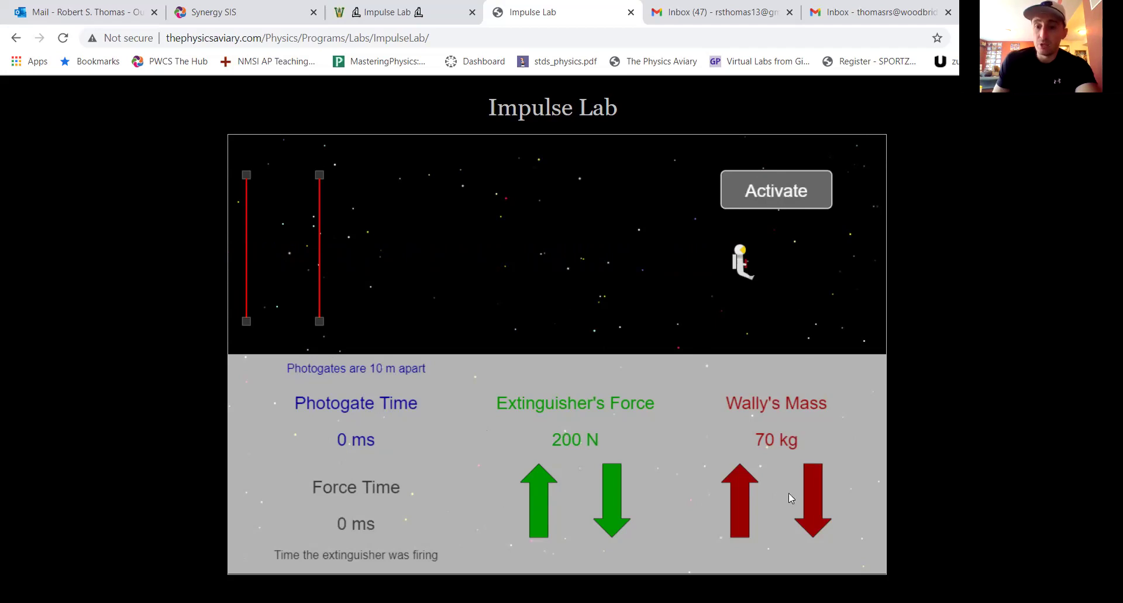
# Set Wally's Mass to 50 kg with the red arrows, keeping force at 200 N
pyautogui.click(738, 494)
pyautogui.click(812, 493)
pyautogui.click(813, 495)
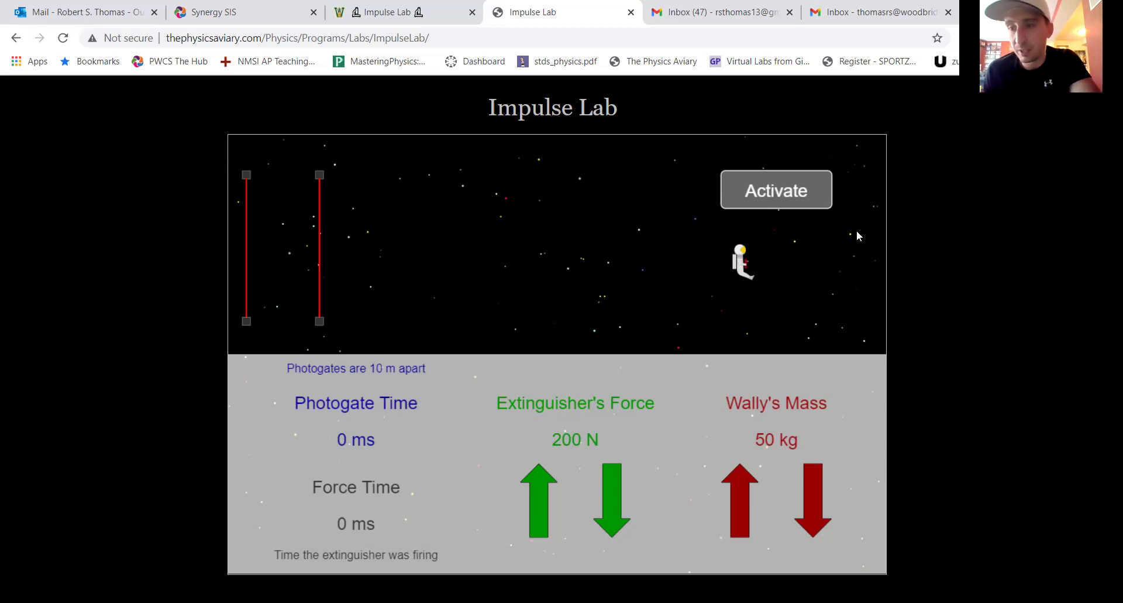
# Fire at 50 kg Wally for about three seconds (3273 ms, 747 ms photogate), then reset
pyautogui.click(761, 198)
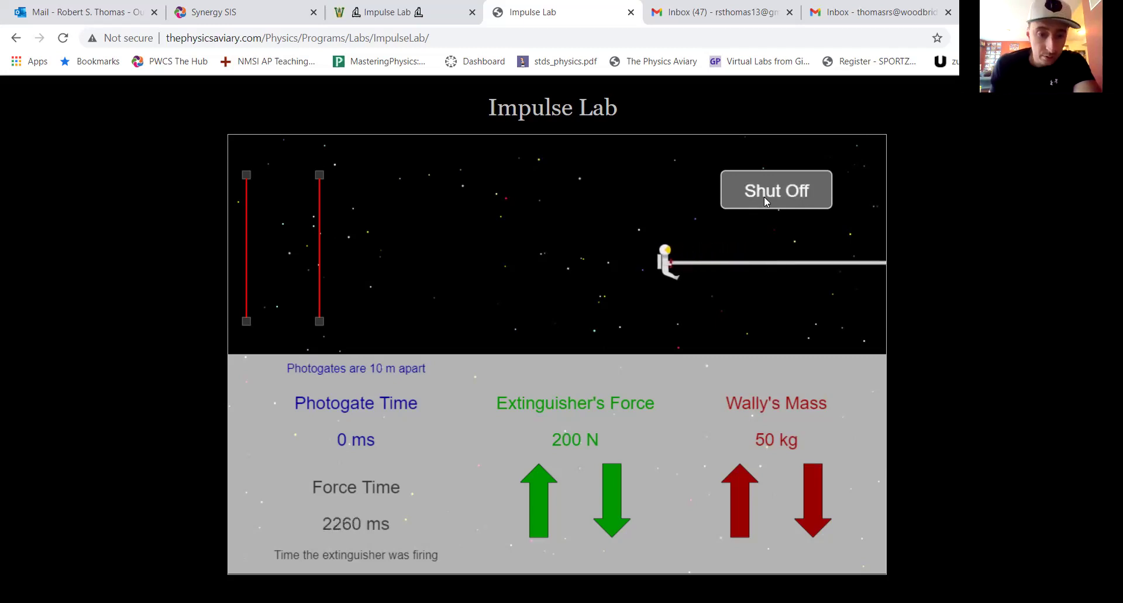
pyautogui.click(771, 192)
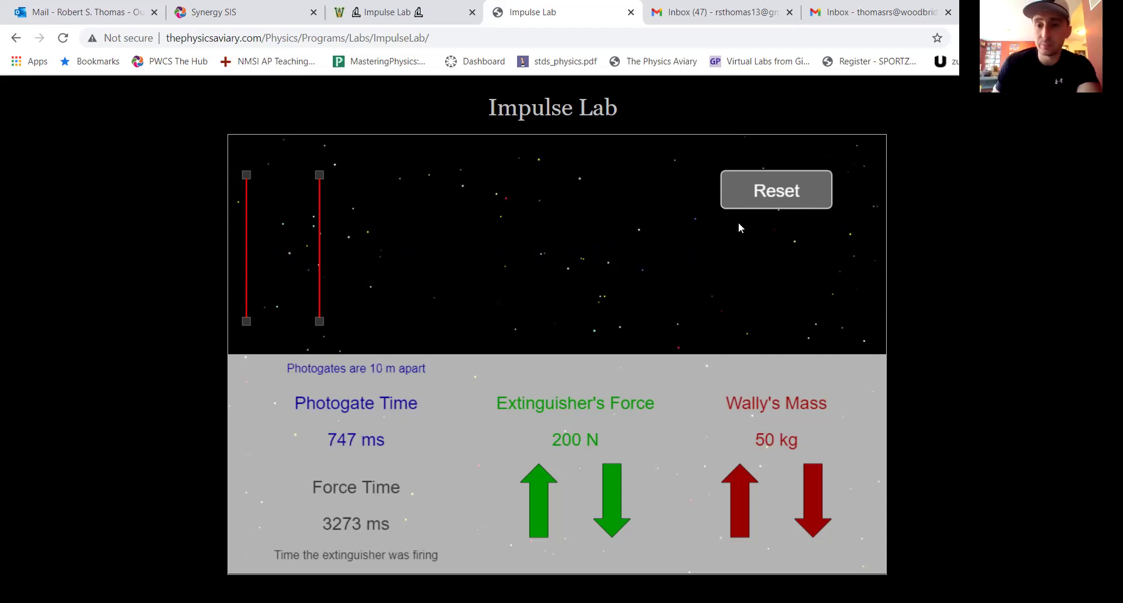
pyautogui.click(761, 206)
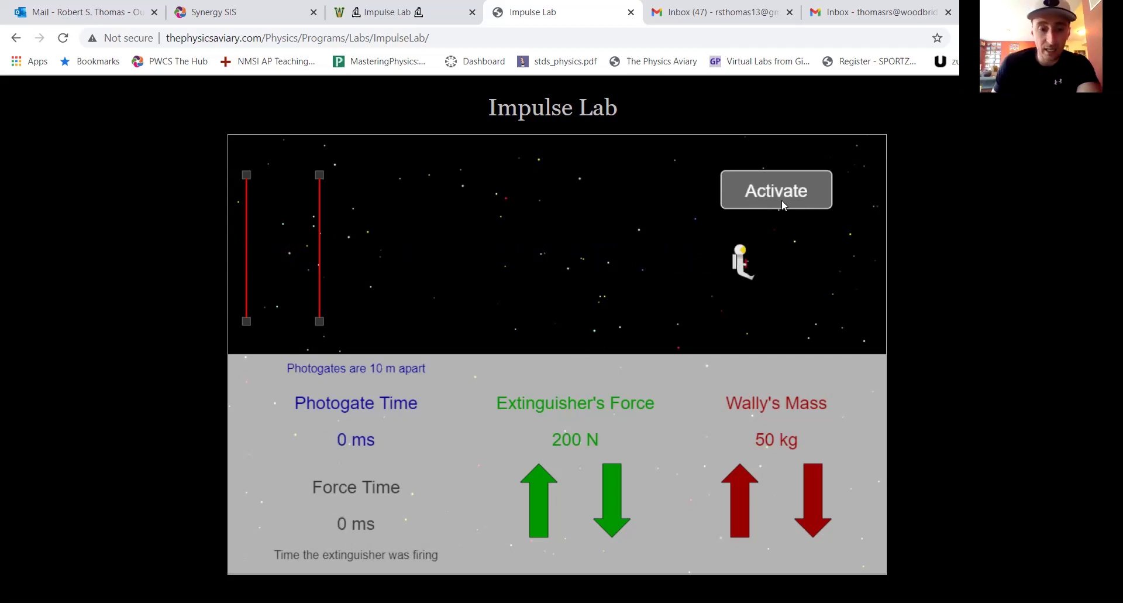
# Fire at 50 kg Wally again for about three seconds, reading 3091 ms and 802 ms
pyautogui.click(782, 201)
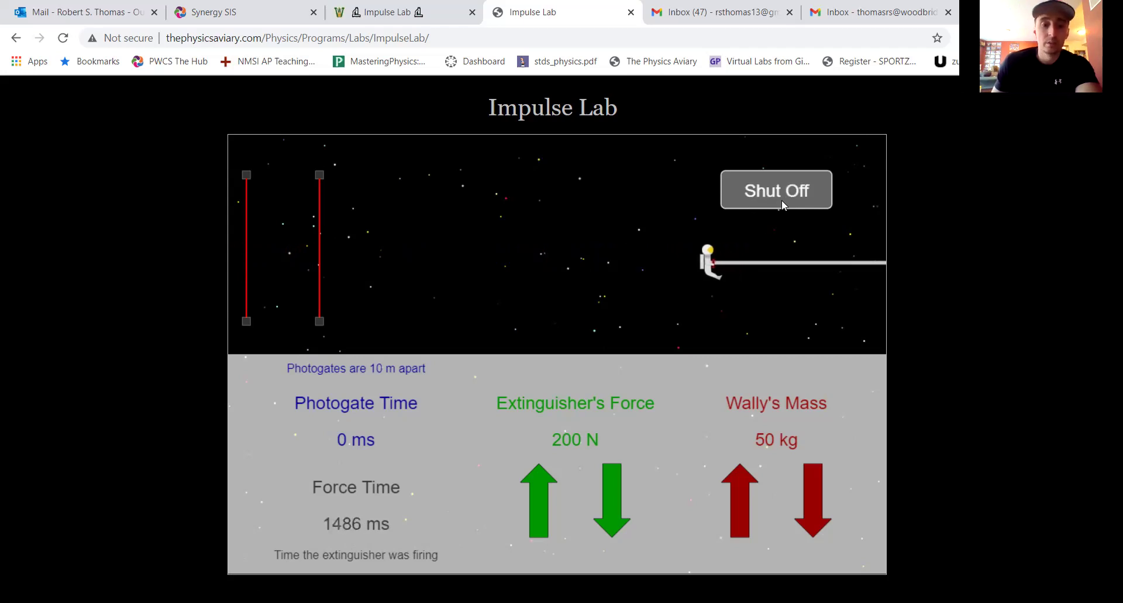
pyautogui.click(737, 202)
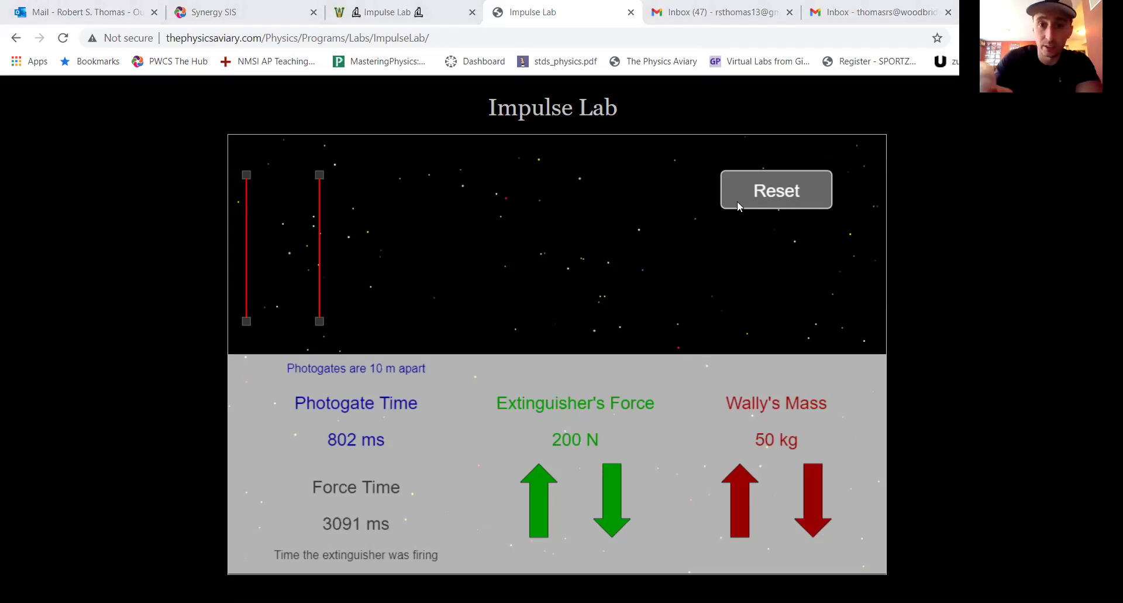
# Handwrite underlined M, t1, t2, t3 column headings in red at the right
pyautogui.moveTo(906, 273)
pyautogui.mouseDown()
pyautogui.moveTo(907, 246)
pyautogui.moveTo(926, 250)
pyautogui.moveTo(934, 274)
pyautogui.mouseUp()
pyautogui.moveTo(896, 279); pyautogui.dragTo(979, 268)
pyautogui.click(983, 263)
pyautogui.moveTo(963, 258)
pyautogui.mouseDown()
pyautogui.moveTo(1012, 263)
pyautogui.moveTo(1014, 251)
pyautogui.mouseUp()
pyautogui.moveTo(1025, 250)
pyautogui.mouseDown()
pyautogui.moveTo(1045, 267)
pyautogui.moveTo(1051, 253)
pyautogui.mouseUp()
pyautogui.moveTo(1047, 265); pyautogui.dragTo(1044, 280)
pyautogui.moveTo(968, 276); pyautogui.dragTo(992, 273)
pyautogui.moveTo(1008, 274); pyautogui.dragTo(1059, 279)
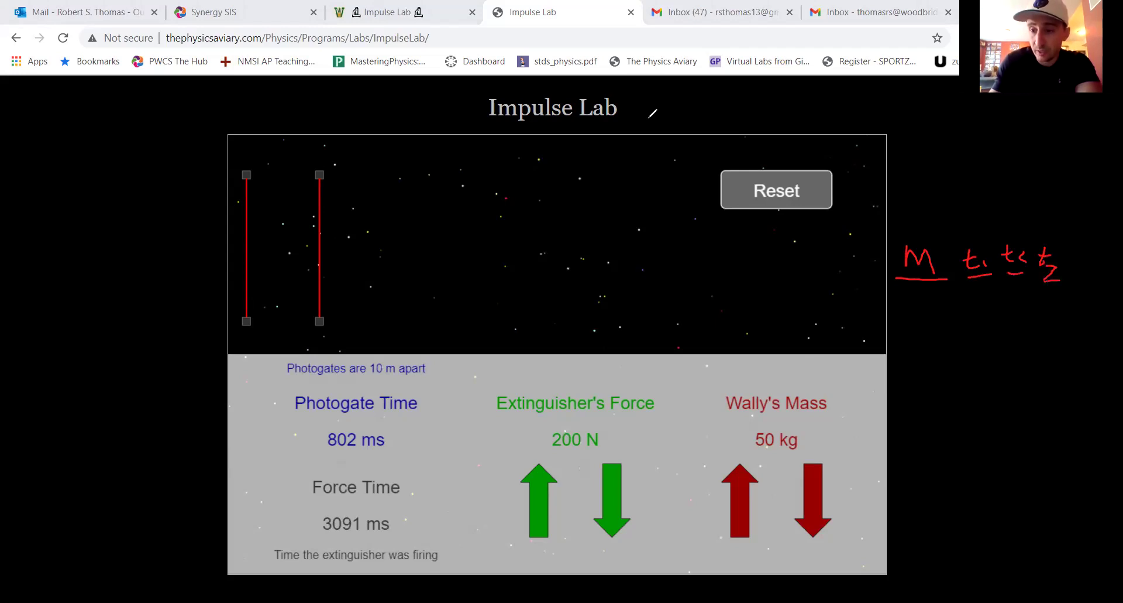
pyautogui.moveTo(1075, 241)
pyautogui.mouseDown()
pyautogui.moveTo(1078, 266)
pyautogui.moveTo(1084, 251)
pyautogui.mouseUp()
pyautogui.moveTo(1085, 272)
pyautogui.mouseDown()
pyautogui.moveTo(1122, 242)
pyautogui.moveTo(1122, 272)
pyautogui.mouseUp()
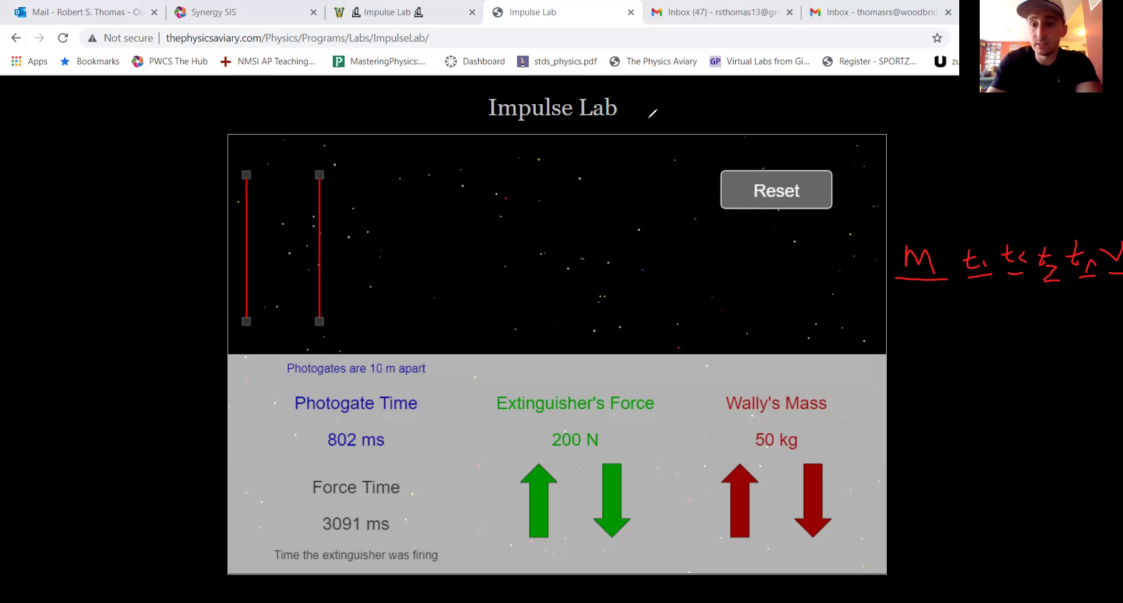
# Write Δx=10 and a blank F= line above the headings, undoing the extra t= label
pyautogui.moveTo(877, 104); pyautogui.dragTo(886, 123)
pyautogui.moveTo(882, 110); pyautogui.dragTo(890, 120)
pyautogui.moveTo(905, 111); pyautogui.dragTo(921, 121)
pyautogui.moveTo(931, 99)
pyautogui.mouseDown()
pyautogui.moveTo(940, 106)
pyautogui.moveTo(931, 96)
pyautogui.mouseUp()
pyautogui.moveTo(888, 148)
pyautogui.mouseDown()
pyautogui.moveTo(910, 137)
pyautogui.moveTo(913, 158)
pyautogui.moveTo(1002, 155)
pyautogui.mouseUp()
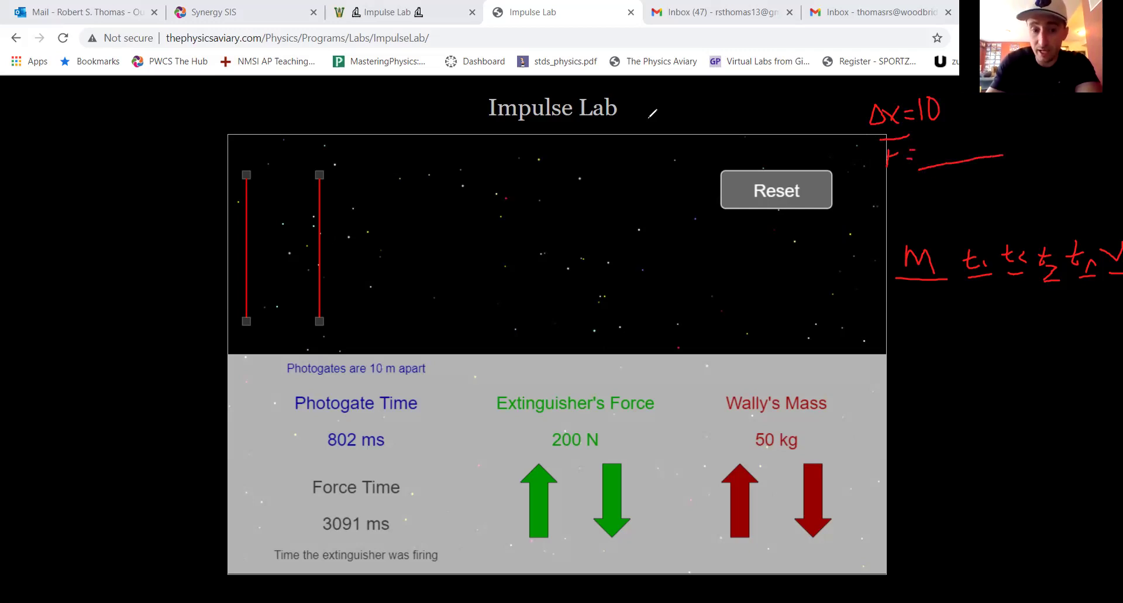
pyautogui.moveTo(893, 194)
pyautogui.mouseDown()
pyautogui.moveTo(895, 209)
pyautogui.moveTo(988, 199)
pyautogui.mouseUp()
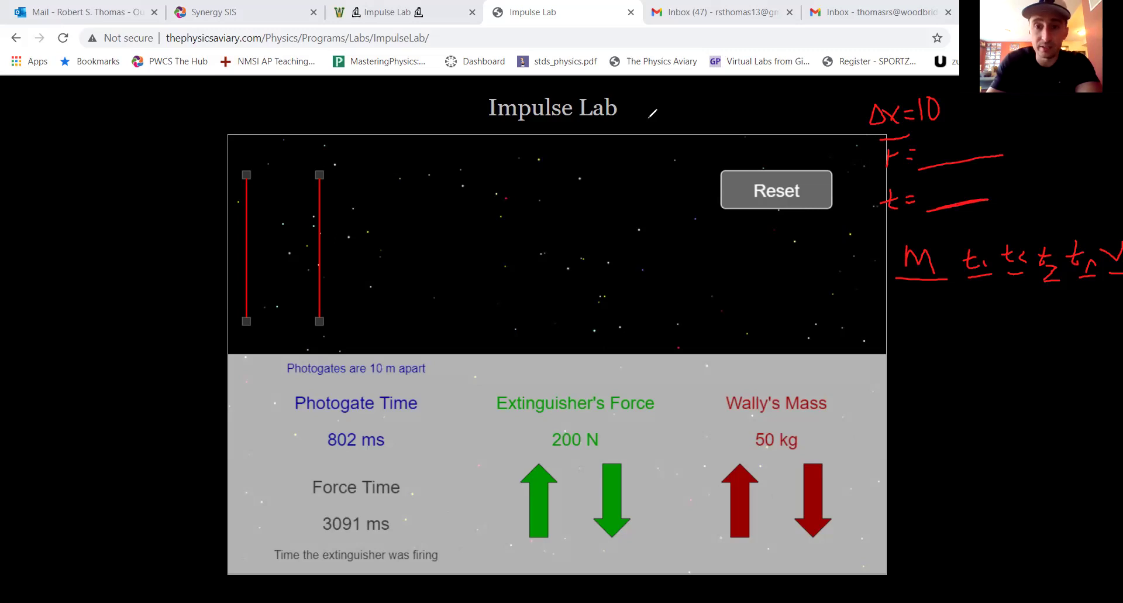
pyautogui.hotkey('ctrl', 'z')
pyautogui.hotkey('ctrl', 'z')
pyautogui.hotkey('ctrl', 'z')
pyautogui.hotkey('ctrl', 'z')
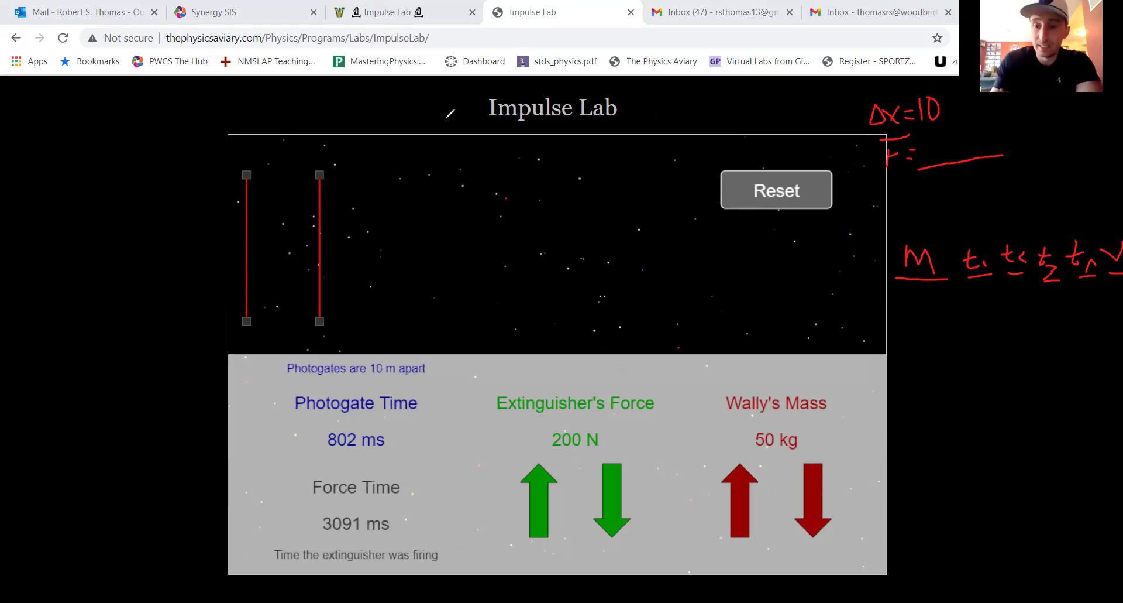
# Draw a downward arrow from 1 to 10 beside the headings to number the rows
pyautogui.moveTo(870, 291)
pyautogui.mouseDown()
pyautogui.moveTo(881, 513)
pyautogui.moveTo(894, 481)
pyautogui.moveTo(876, 502)
pyautogui.moveTo(875, 562)
pyautogui.mouseUp()
pyautogui.moveTo(894, 533); pyautogui.dragTo(893, 535)
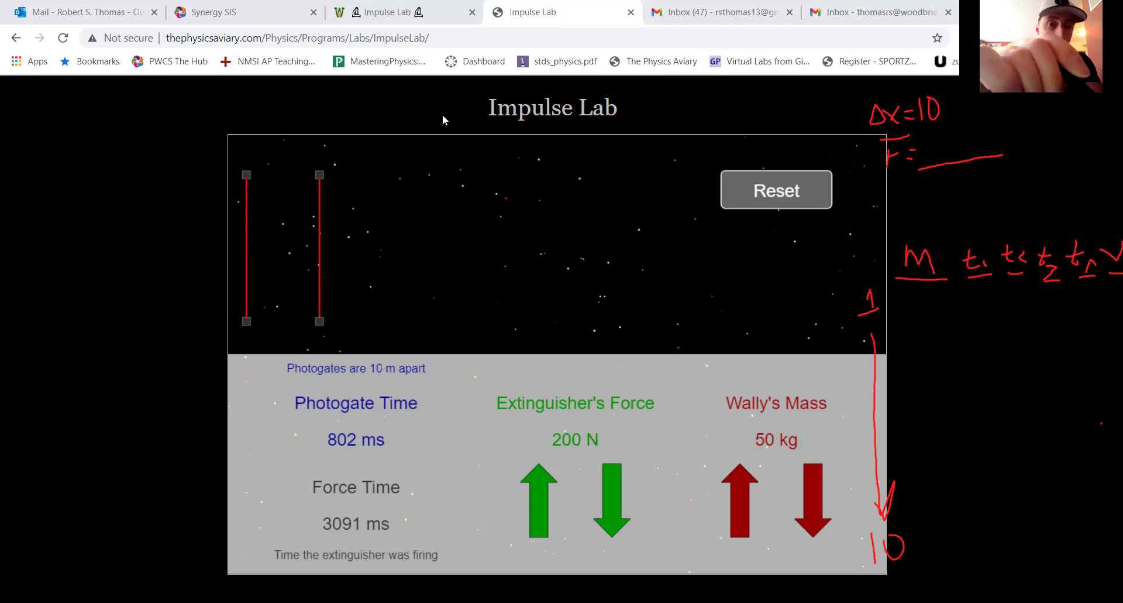
# Sketch axes labelled v and m, and circle Wally's Mass and the left photogate
pyautogui.moveTo(45, 157)
pyautogui.mouseDown()
pyautogui.moveTo(41, 187)
pyautogui.moveTo(159, 285)
pyautogui.mouseUp()
pyautogui.moveTo(82, 337); pyautogui.dragTo(121, 334)
pyautogui.moveTo(13, 204); pyautogui.dragTo(39, 175)
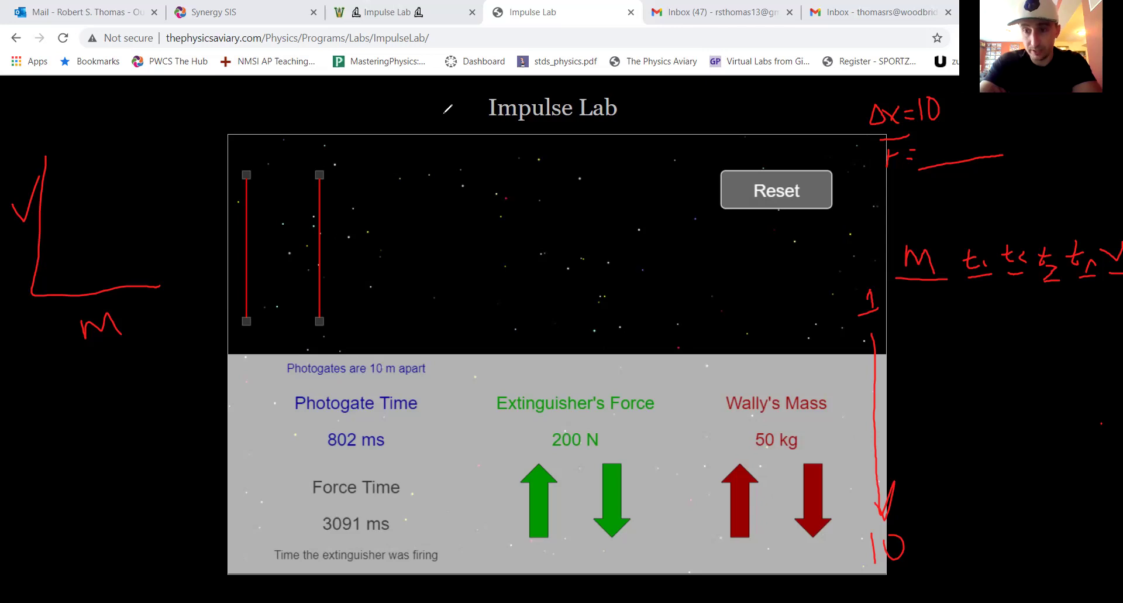
pyautogui.moveTo(810, 373); pyautogui.dragTo(774, 377)
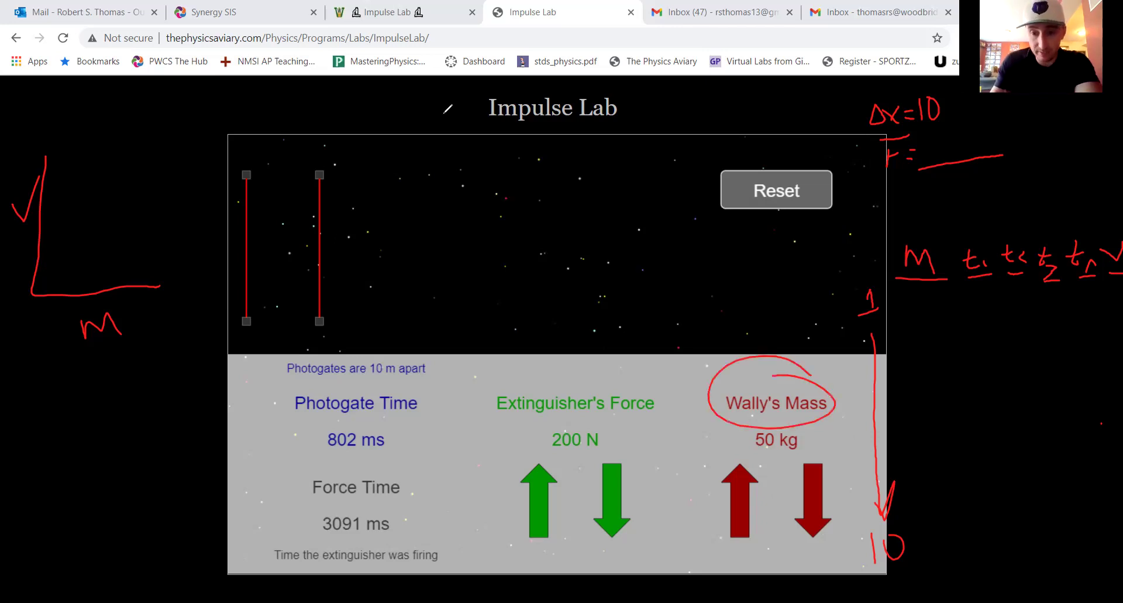
pyautogui.moveTo(319, 200); pyautogui.dragTo(275, 218)
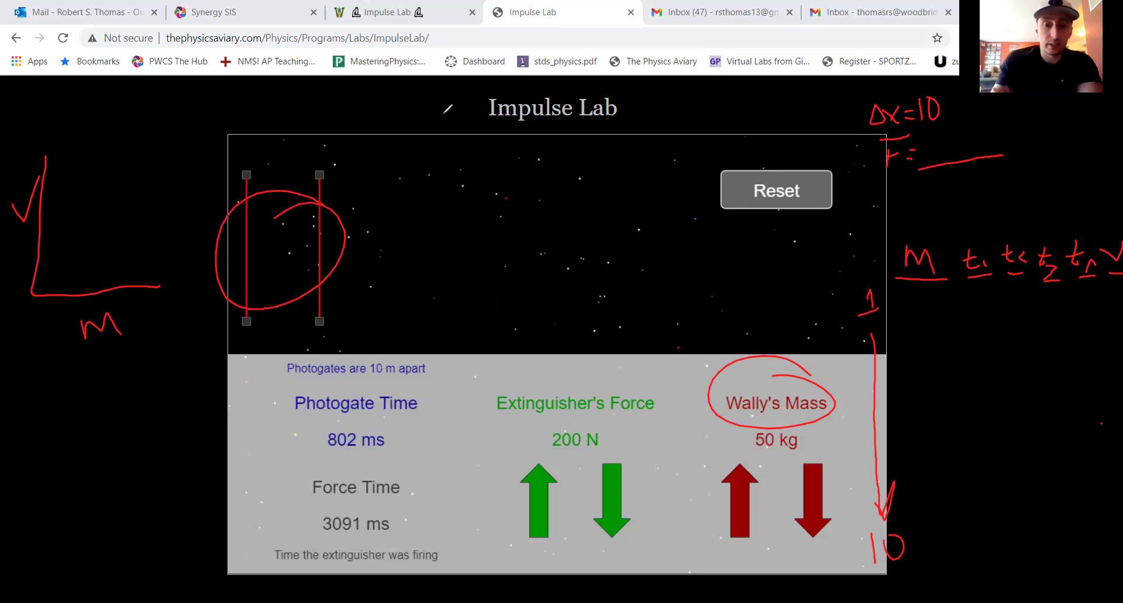
# Write the equation FΔt=mΔv below the photogates
pyautogui.moveTo(451, 299)
pyautogui.mouseDown()
pyautogui.moveTo(448, 350)
pyautogui.moveTo(487, 278)
pyautogui.mouseUp()
pyautogui.moveTo(445, 322)
pyautogui.mouseDown()
pyautogui.moveTo(471, 309)
pyautogui.moveTo(502, 338)
pyautogui.mouseUp()
pyautogui.moveTo(509, 283)
pyautogui.mouseDown()
pyautogui.moveTo(536, 324)
pyautogui.moveTo(534, 291)
pyautogui.mouseUp()
pyautogui.moveTo(548, 289); pyautogui.dragTo(565, 294)
pyautogui.moveTo(577, 280)
pyautogui.mouseDown()
pyautogui.moveTo(580, 299)
pyautogui.moveTo(617, 263)
pyautogui.moveTo(652, 264)
pyautogui.moveTo(676, 224)
pyautogui.mouseUp()
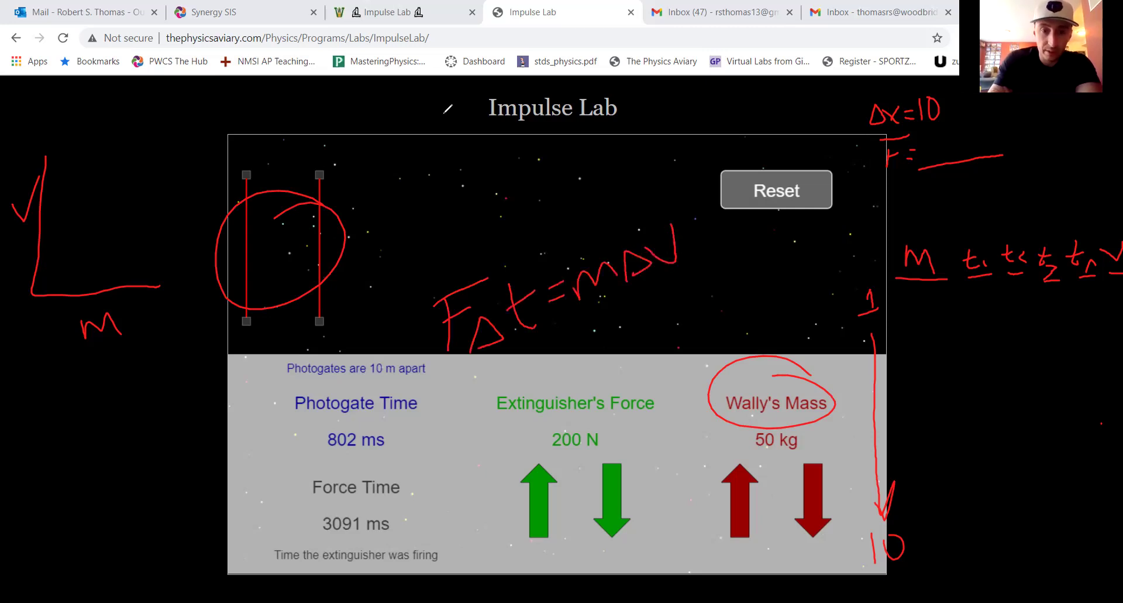
# Draw red hooked marks over Photogates, an arrow up to FΔt, and circle FΔt
pyautogui.moveTo(444, 327)
pyautogui.mouseDown()
pyautogui.moveTo(406, 353)
pyautogui.moveTo(433, 349)
pyautogui.mouseUp()
pyautogui.moveTo(354, 345)
pyautogui.mouseDown()
pyautogui.moveTo(369, 394)
pyautogui.moveTo(323, 367)
pyautogui.moveTo(355, 400)
pyautogui.moveTo(330, 369)
pyautogui.mouseUp()
pyautogui.moveTo(380, 334); pyautogui.dragTo(330, 366)
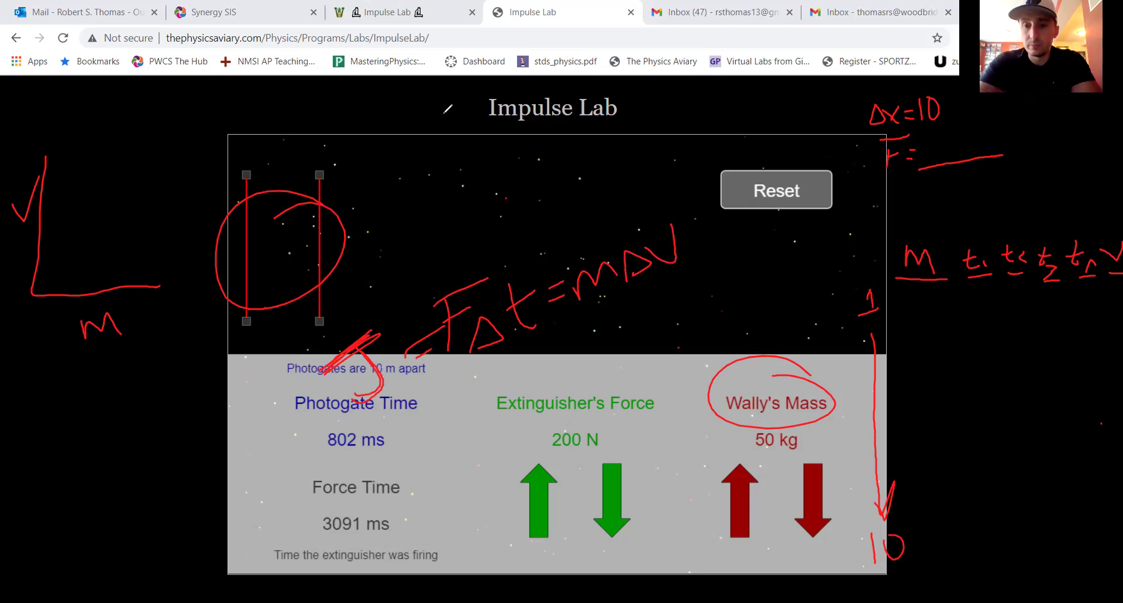
pyautogui.moveTo(364, 321); pyautogui.dragTo(464, 270)
pyautogui.moveTo(463, 270); pyautogui.dragTo(447, 266)
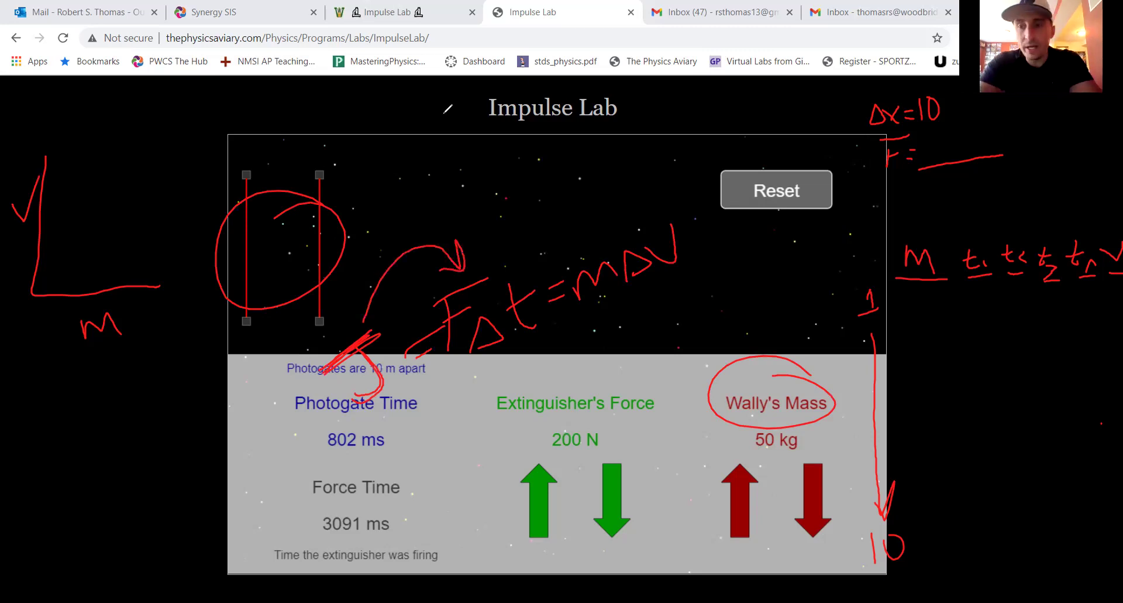
pyautogui.moveTo(527, 257)
pyautogui.mouseDown()
pyautogui.moveTo(439, 320)
pyautogui.moveTo(530, 346)
pyautogui.moveTo(436, 339)
pyautogui.moveTo(547, 275)
pyautogui.moveTo(535, 293)
pyautogui.moveTo(531, 266)
pyautogui.mouseUp()
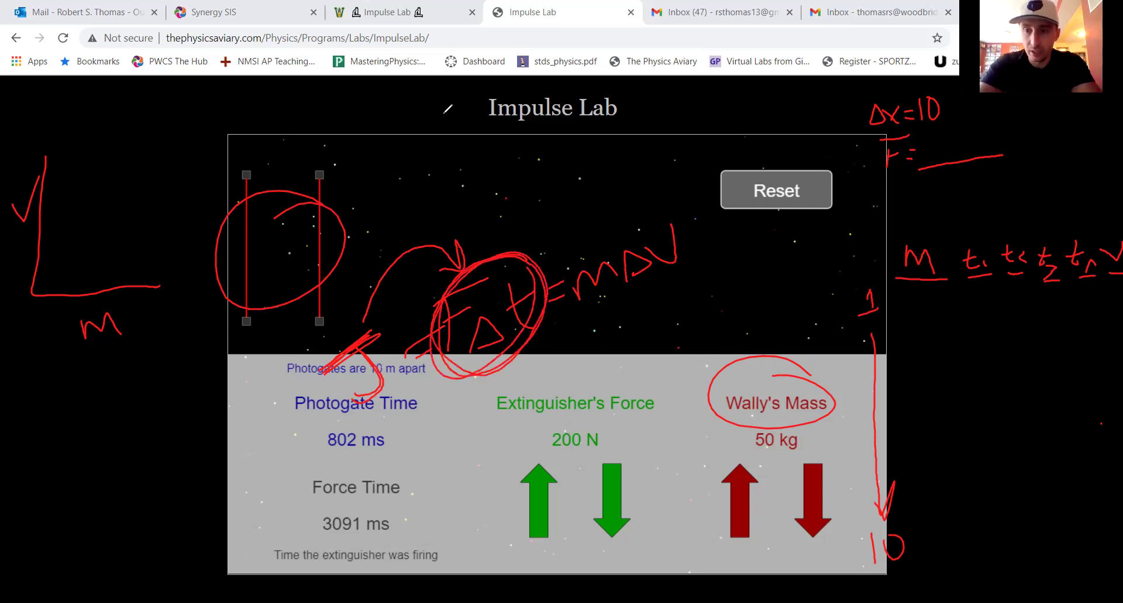
# Link FΔt to Extinguisher's Force, circle 3091 ms, and reinforce the FΔt circle
pyautogui.moveTo(851, 221)
pyautogui.mouseDown()
pyautogui.moveTo(897, 166)
pyautogui.moveTo(872, 171)
pyautogui.mouseUp()
pyautogui.moveTo(484, 448)
pyautogui.mouseDown()
pyautogui.moveTo(481, 419)
pyautogui.moveTo(502, 389)
pyautogui.moveTo(481, 383)
pyautogui.mouseUp()
pyautogui.moveTo(380, 500); pyautogui.dragTo(403, 514)
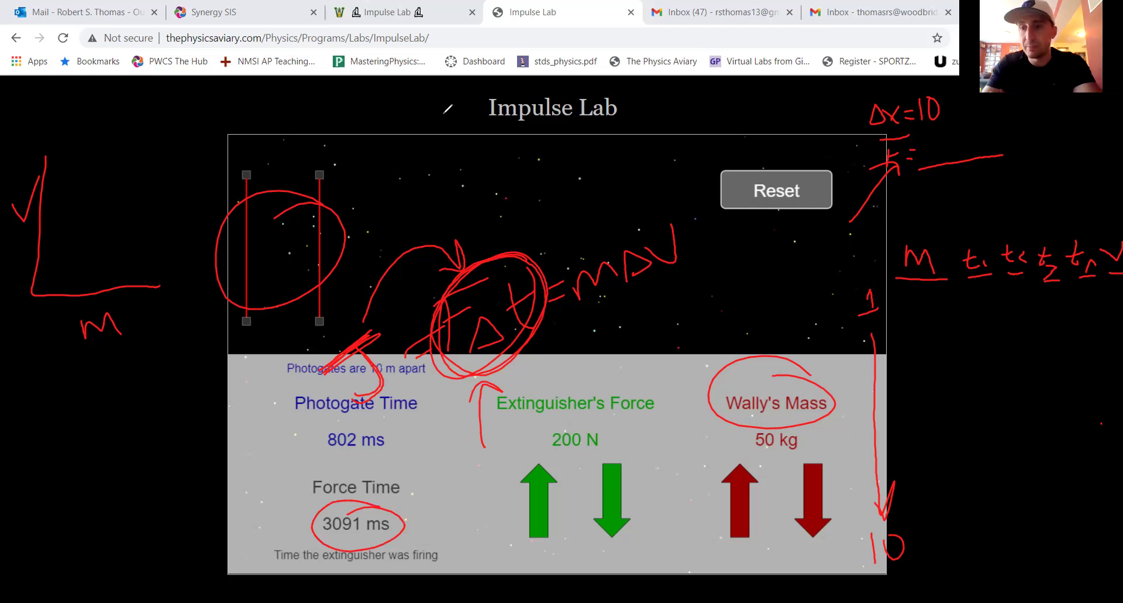
pyautogui.moveTo(491, 255)
pyautogui.mouseDown()
pyautogui.moveTo(515, 357)
pyautogui.moveTo(485, 269)
pyautogui.mouseUp()
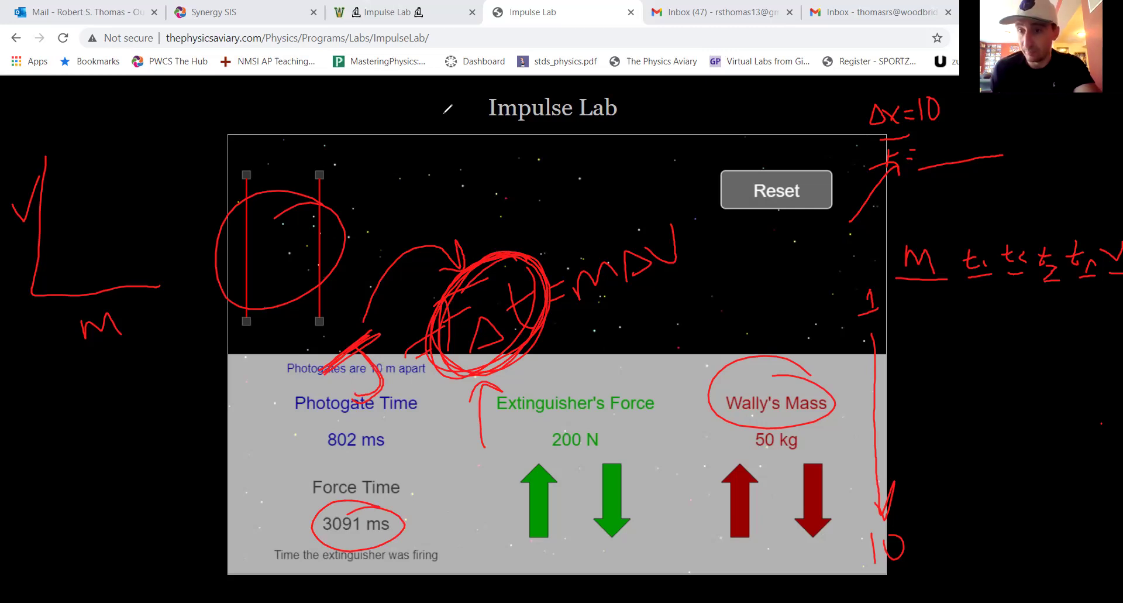
# Add an arrow to F=, recircle 3091 ms, and circle Photogate Time 802 ms and the v-versus-m sketch
pyautogui.moveTo(838, 205); pyautogui.dragTo(889, 163)
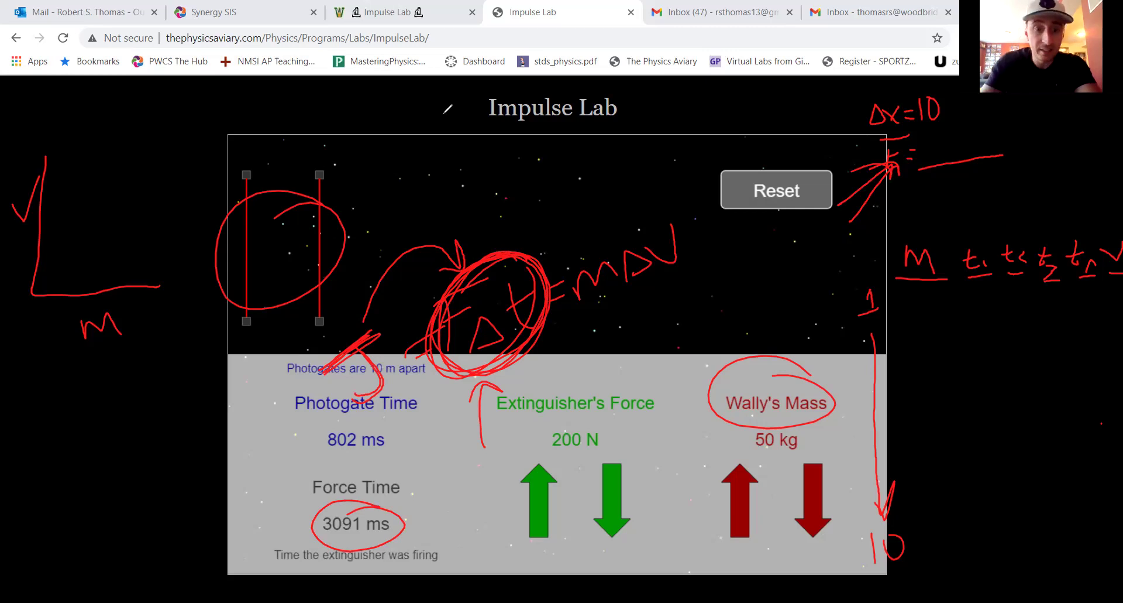
pyautogui.moveTo(382, 509)
pyautogui.mouseDown()
pyautogui.moveTo(325, 560)
pyautogui.moveTo(340, 496)
pyautogui.mouseUp()
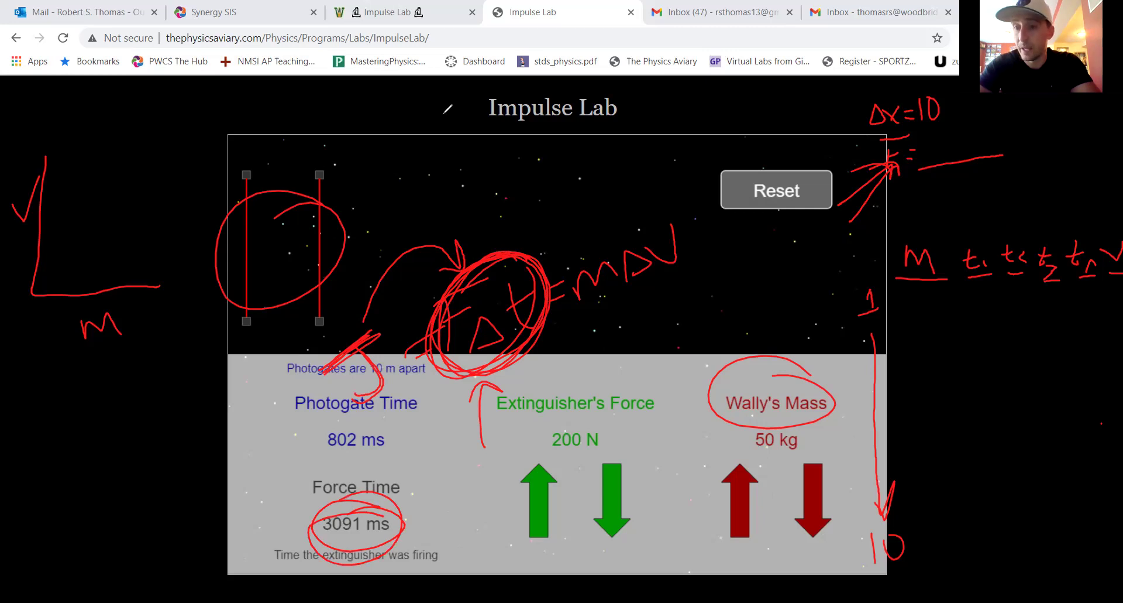
pyautogui.moveTo(327, 349)
pyautogui.mouseDown()
pyautogui.moveTo(413, 364)
pyautogui.moveTo(336, 326)
pyautogui.mouseUp()
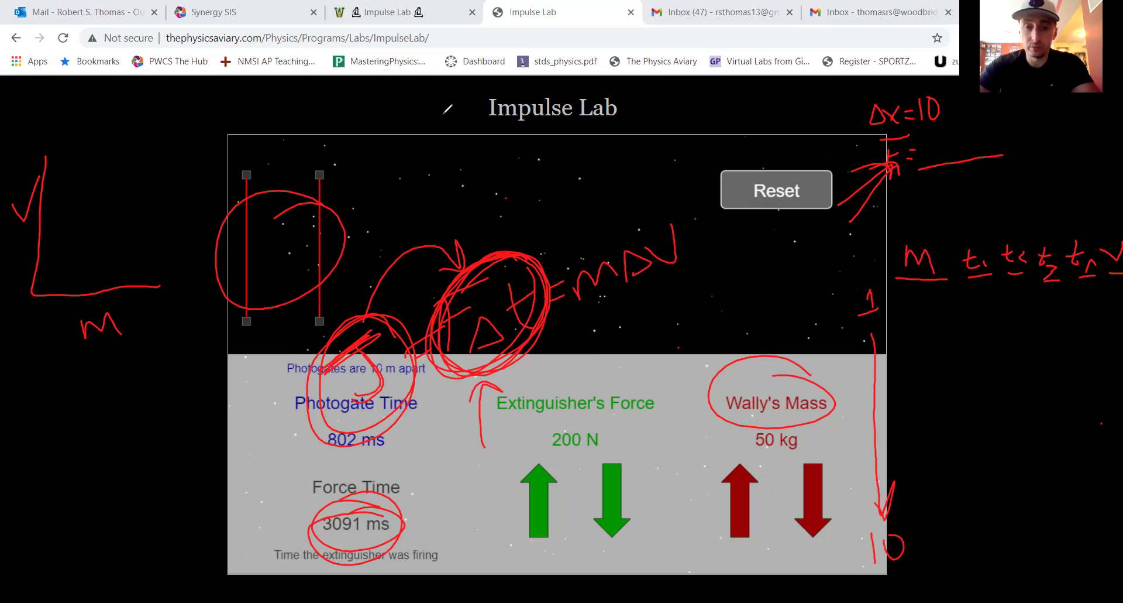
pyautogui.moveTo(85, 104)
pyautogui.mouseDown()
pyautogui.moveTo(1, 203)
pyautogui.moveTo(100, 372)
pyautogui.moveTo(152, 138)
pyautogui.moveTo(79, 103)
pyautogui.mouseUp()
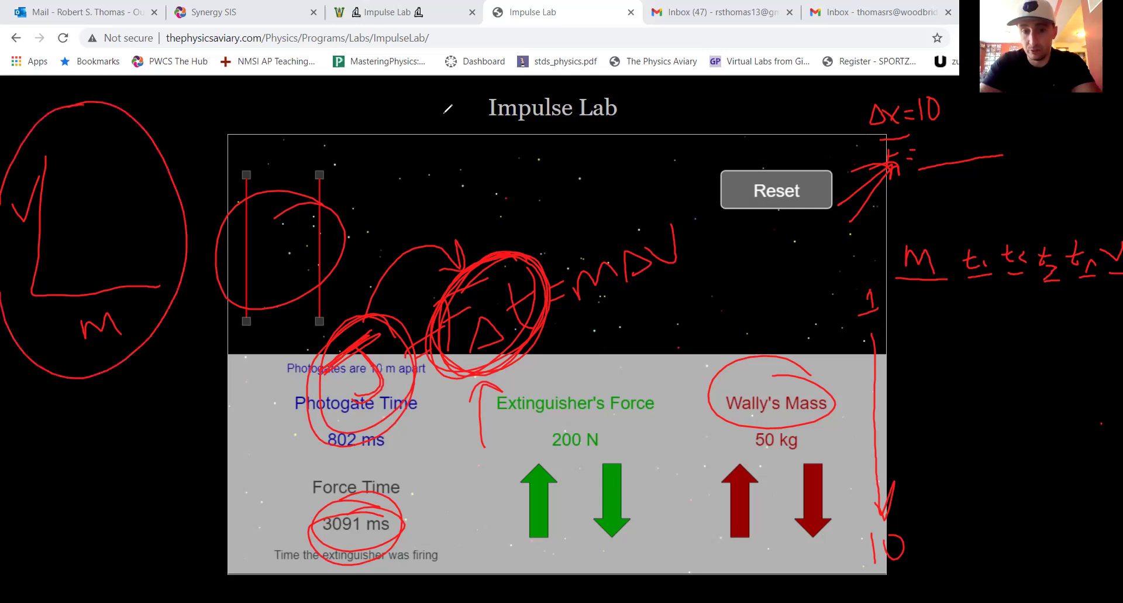
# Loop around mΔv, mark beside the equals sign, and draw an arrow to the graph sketch
pyautogui.moveTo(690, 199)
pyautogui.mouseDown()
pyautogui.moveTo(579, 241)
pyautogui.moveTo(696, 254)
pyautogui.moveTo(600, 221)
pyautogui.moveTo(708, 226)
pyautogui.mouseUp()
pyautogui.moveTo(646, 199); pyautogui.dragTo(709, 222)
pyautogui.moveTo(409, 347)
pyautogui.mouseDown()
pyautogui.moveTo(432, 327)
pyautogui.moveTo(449, 332)
pyautogui.mouseUp()
pyautogui.moveTo(549, 282)
pyautogui.mouseDown()
pyautogui.moveTo(567, 270)
pyautogui.moveTo(573, 291)
pyautogui.mouseUp()
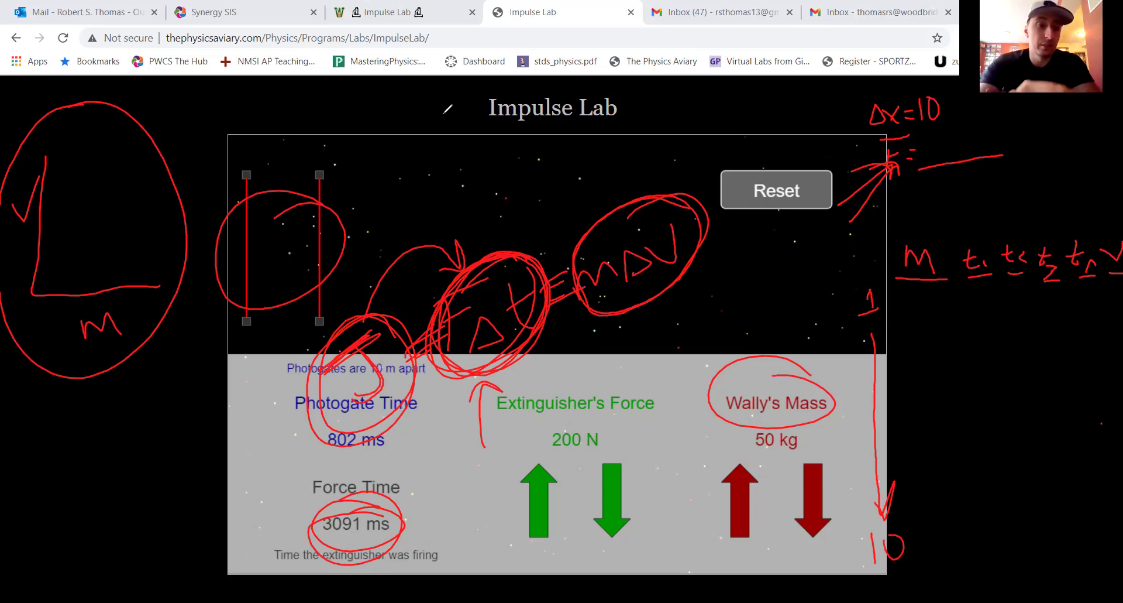
pyautogui.moveTo(234, 127); pyautogui.dragTo(181, 202)
pyautogui.moveTo(187, 165); pyautogui.dragTo(212, 175)
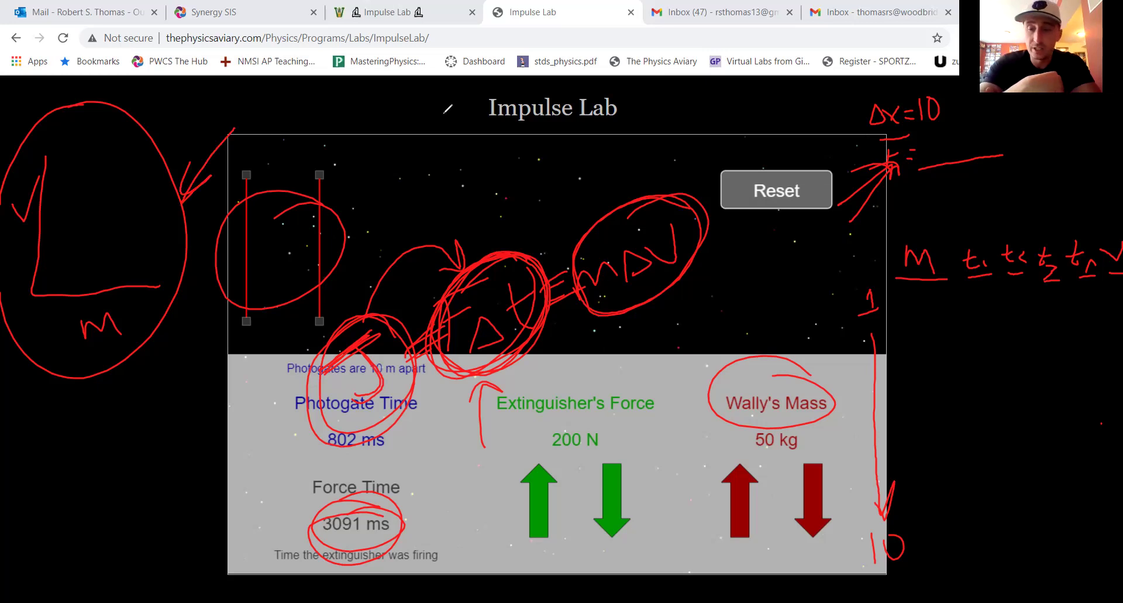